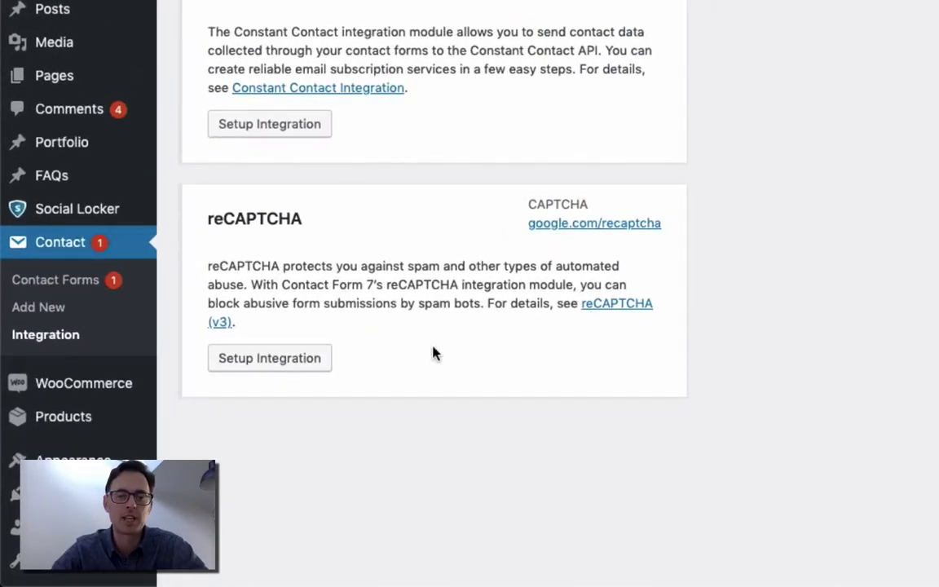
Step: Open the google.com/recaptcha link from the reCAPTCHA box in a new browser tab
right_click(563, 231)
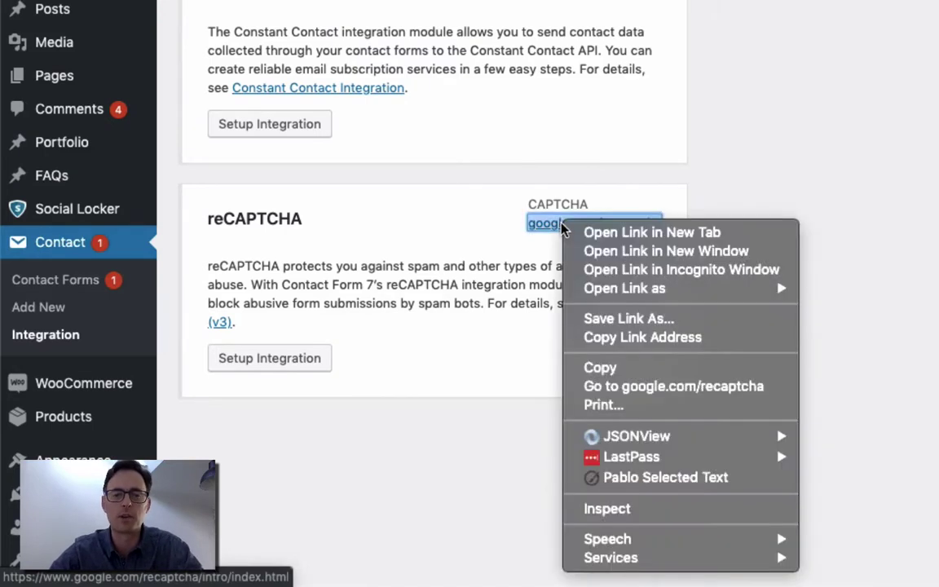
click(588, 232)
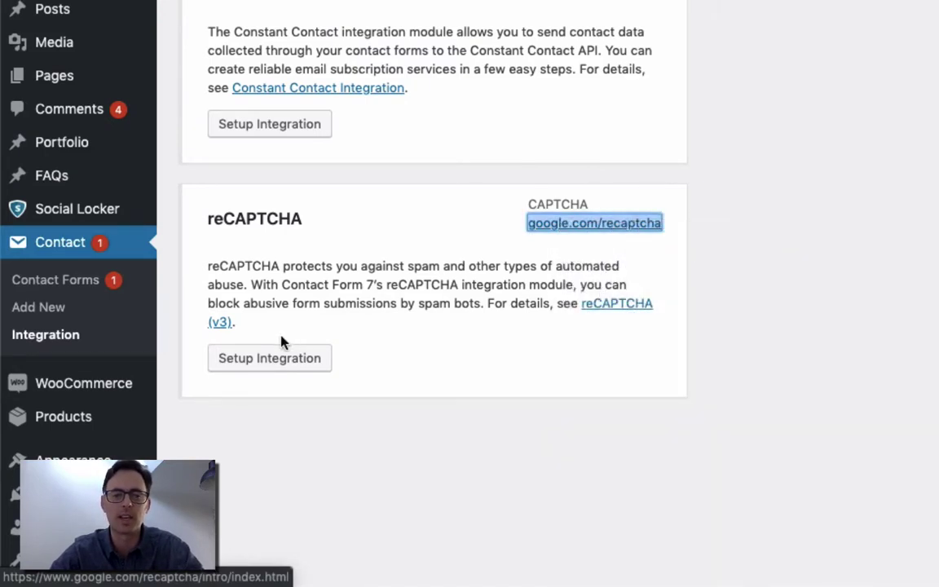
Step: Start the reCAPTCHA Setup Integration form, then switch to the Google reCAPTCHA tab
click(268, 365)
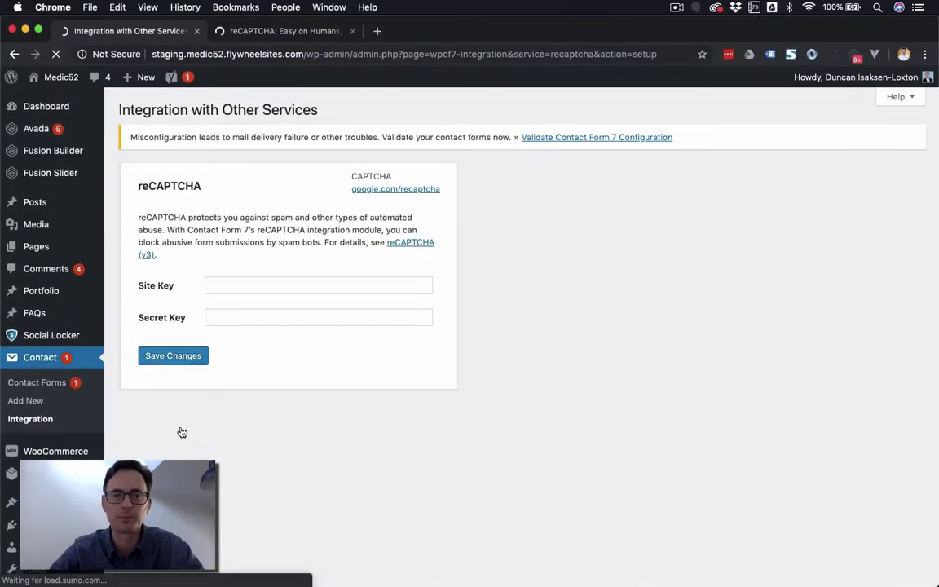
click(210, 283)
click(247, 319)
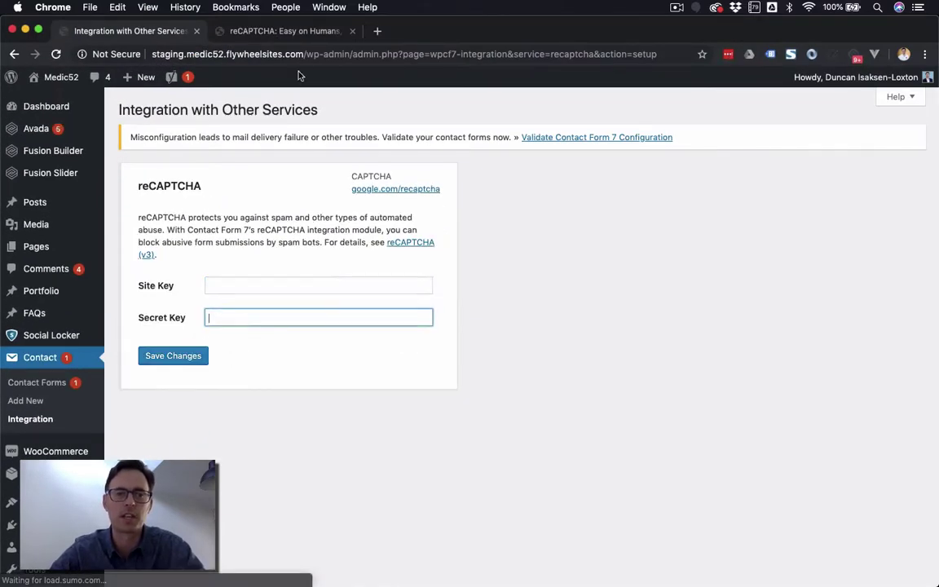
click(278, 30)
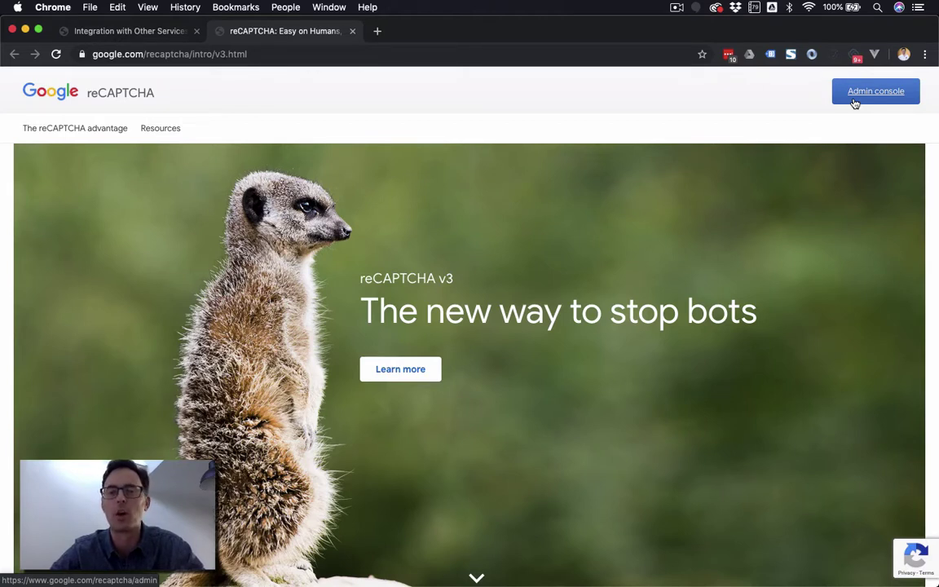
Step: In the admin console, register a site labelled medic52.com, type reCAPTCHA v3, domain medic52.com
click(854, 99)
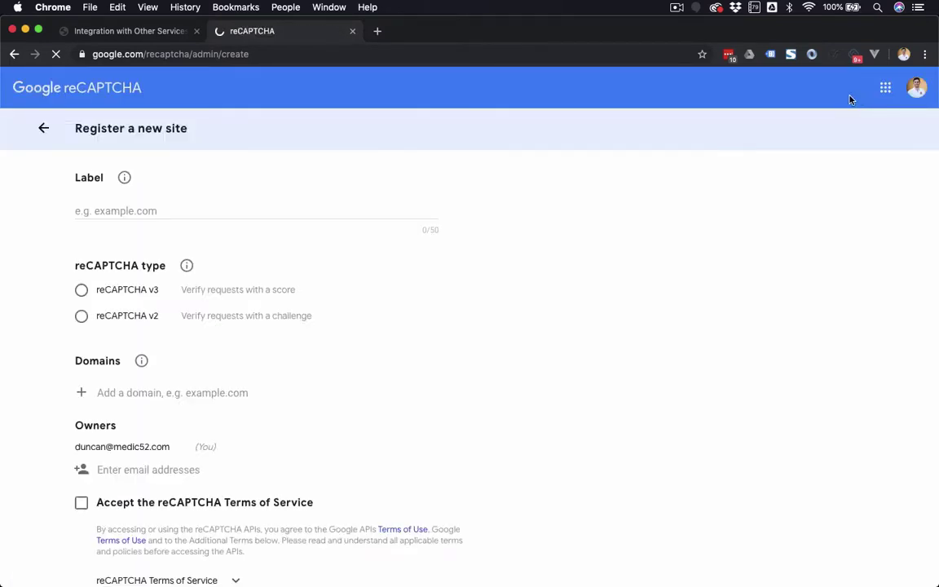
click(118, 210)
text(me)
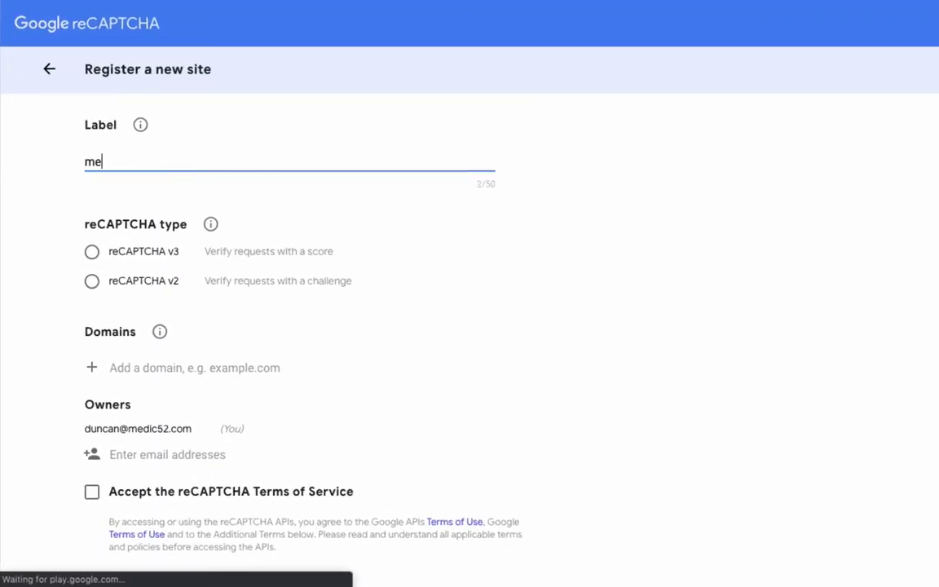
text(dic52.com)
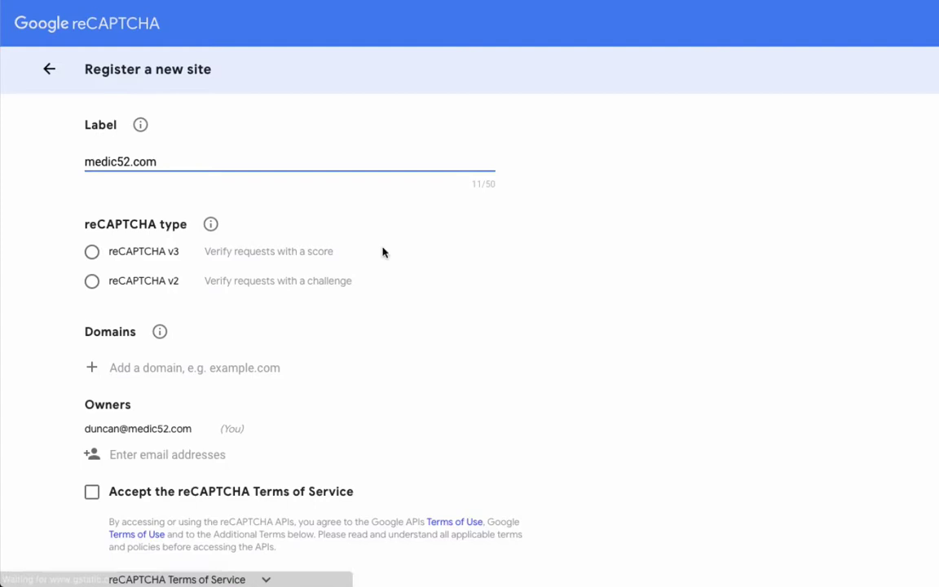
click(493, 344)
scroll(364, 324, down, 1)
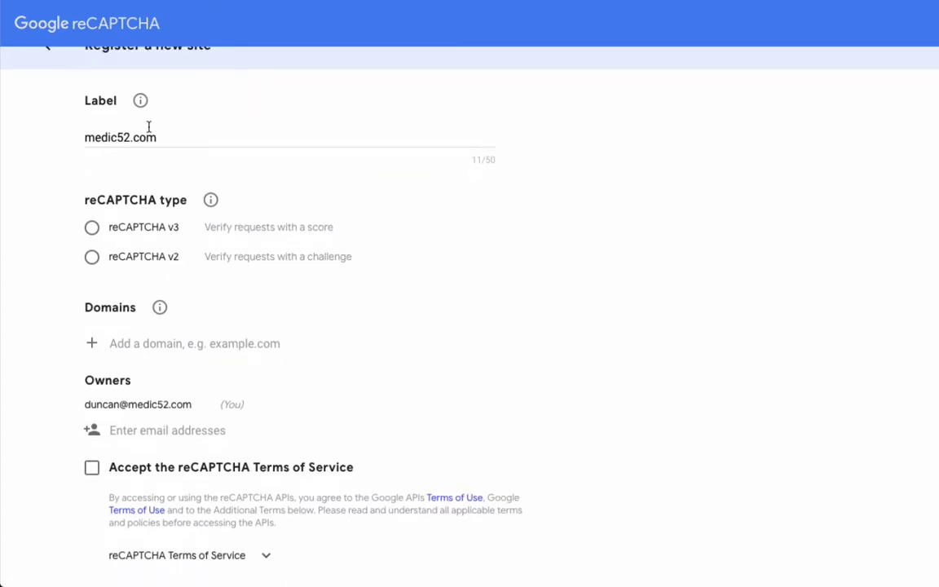
click(93, 228)
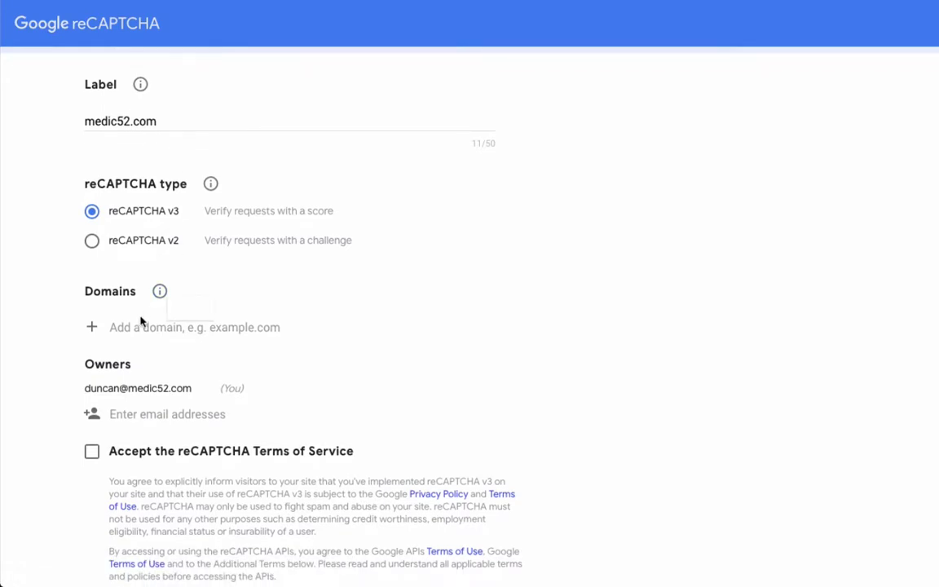
click(141, 327)
text(medic5)
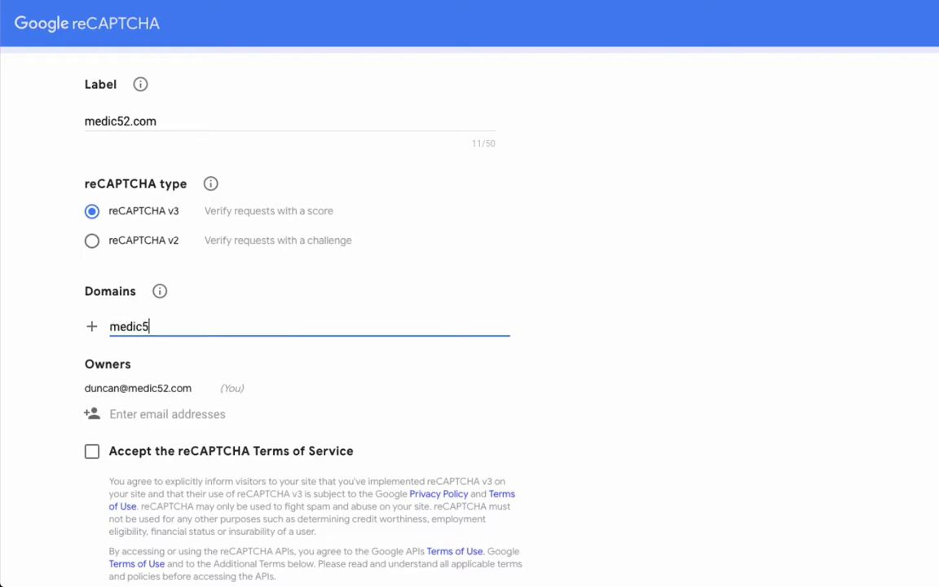
text(2.com)
click(95, 330)
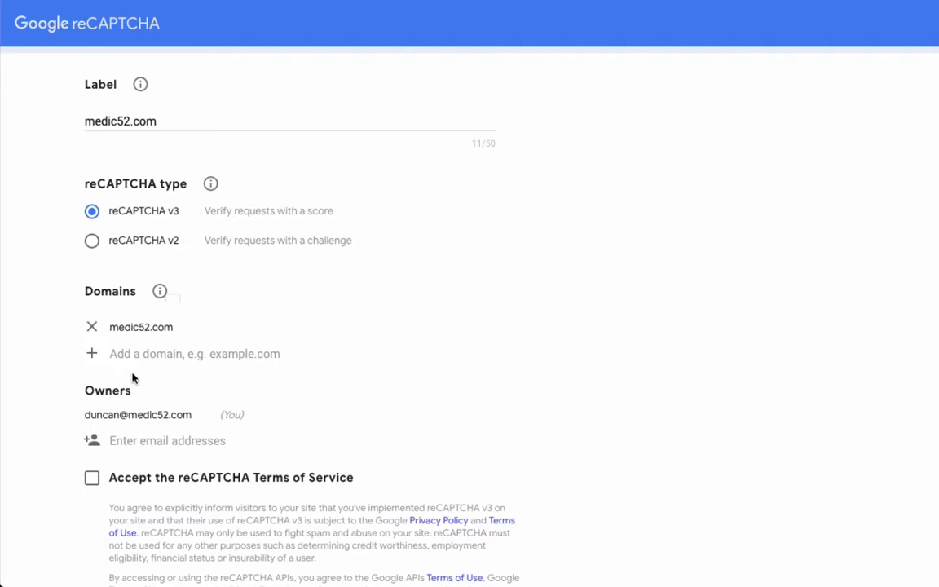
click(132, 354)
text(http://staging.medic52.flywheelsites.com)
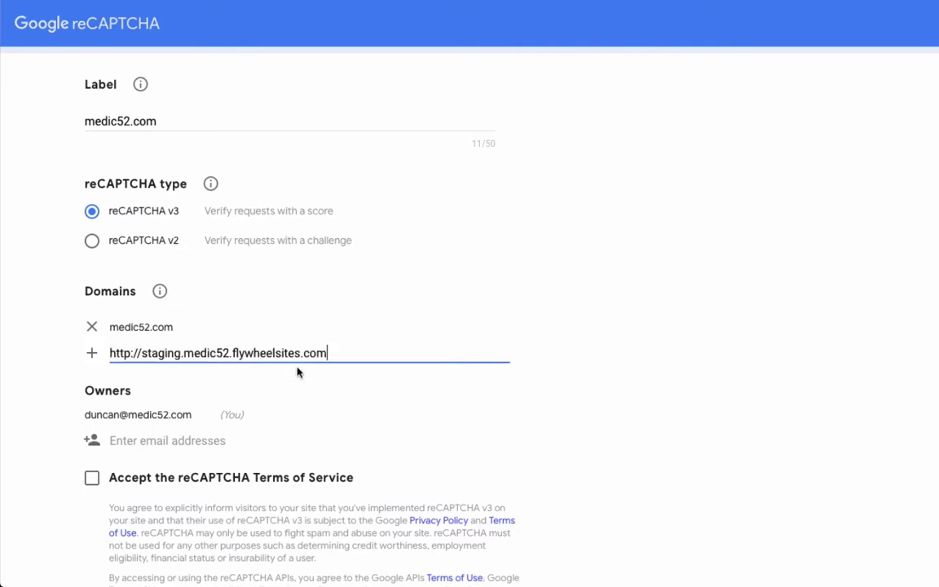
click(140, 353)
key(BackSpace)
key(BackSpace)
key(BackSpace)
key(BackSpace)
key(BackSpace)
key(BackSpace)
key(BackSpace)
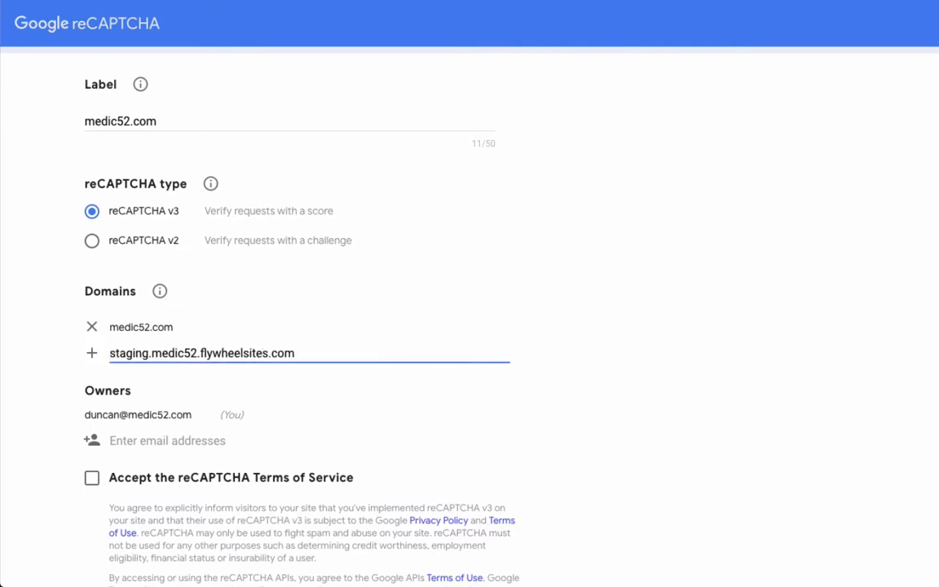
click(549, 381)
Step: Accept the reCAPTCHA Terms of Service and submit the site registration
scroll(550, 382, down, 3)
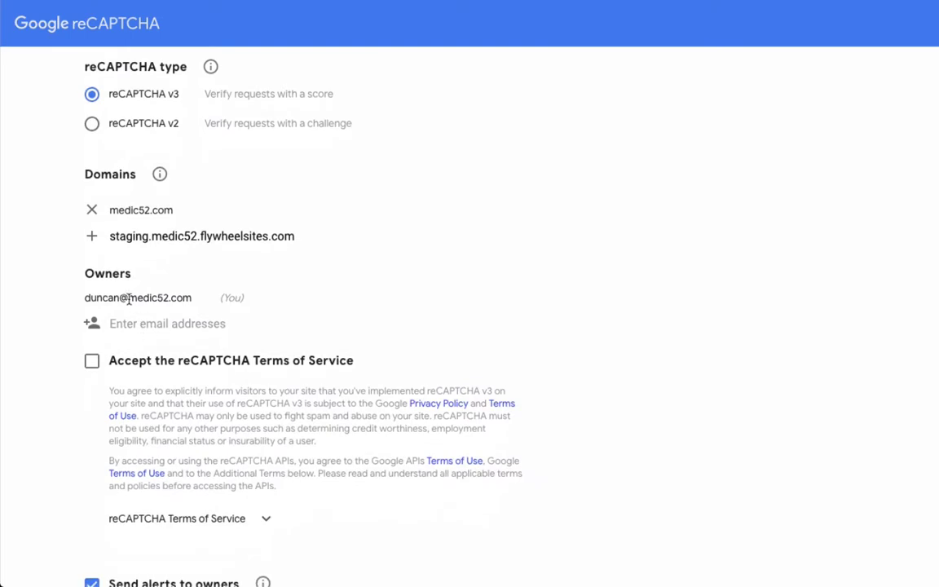
click(94, 364)
scroll(201, 393, down, 2)
scroll(202, 399, down, 1)
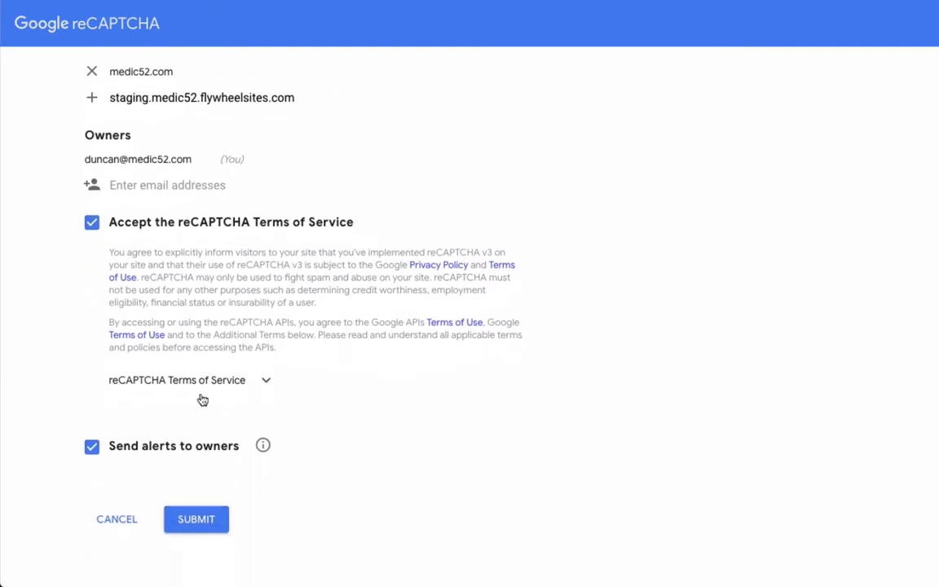
click(207, 531)
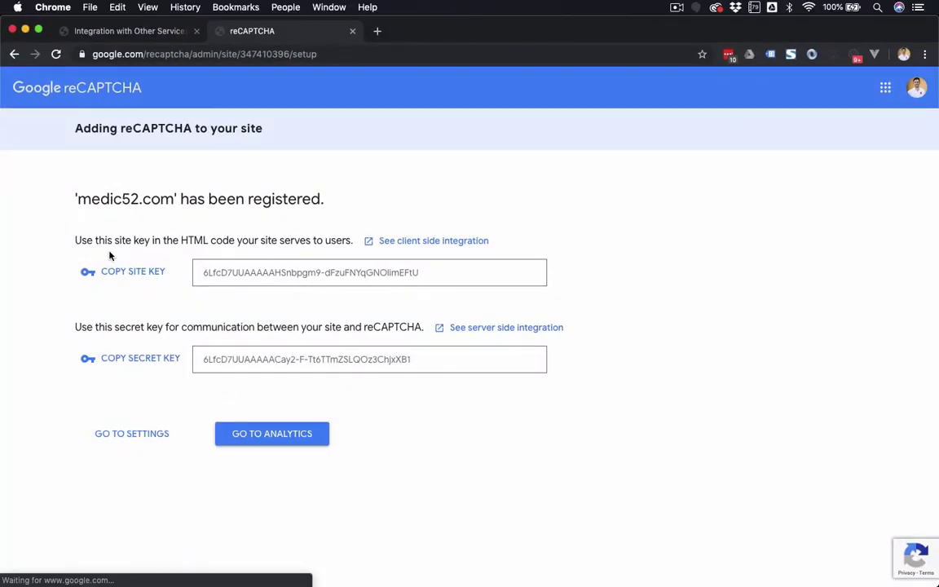
Step: Copy the new site key into the WordPress Site Key field
click(126, 273)
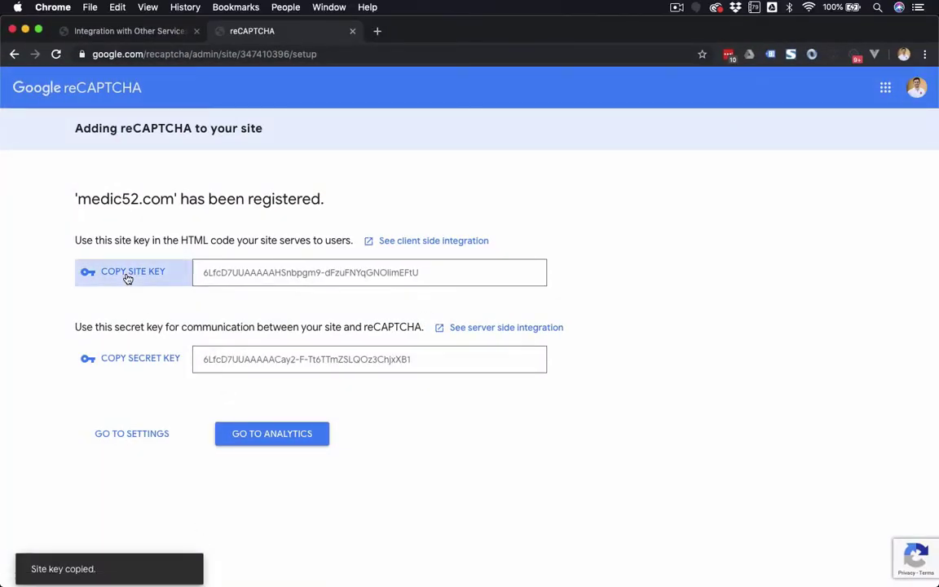
click(130, 31)
click(224, 284)
key(super+v)
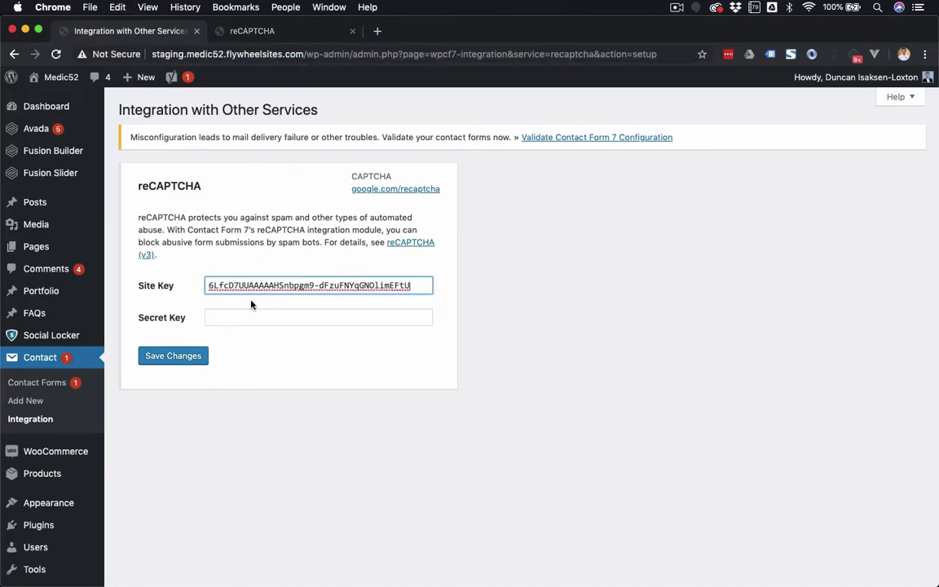
Step: Copy the secret key into the Secret Key field and save the keys
click(232, 31)
click(145, 367)
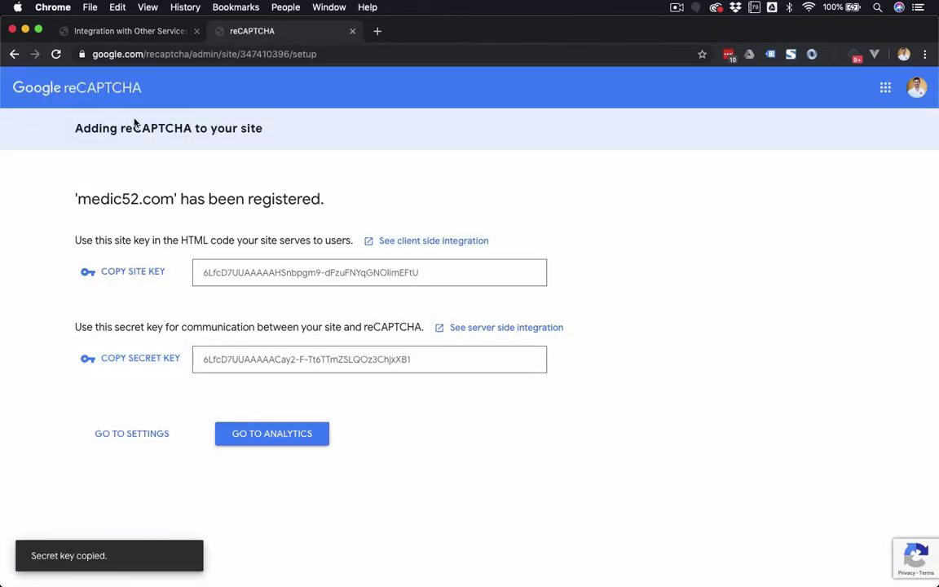
click(117, 31)
click(214, 318)
key(super+v)
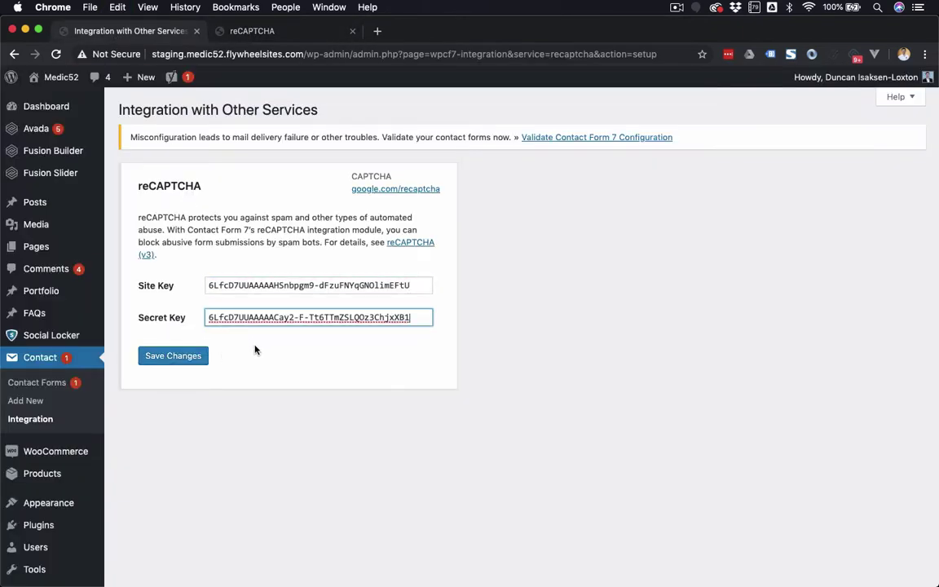
click(173, 356)
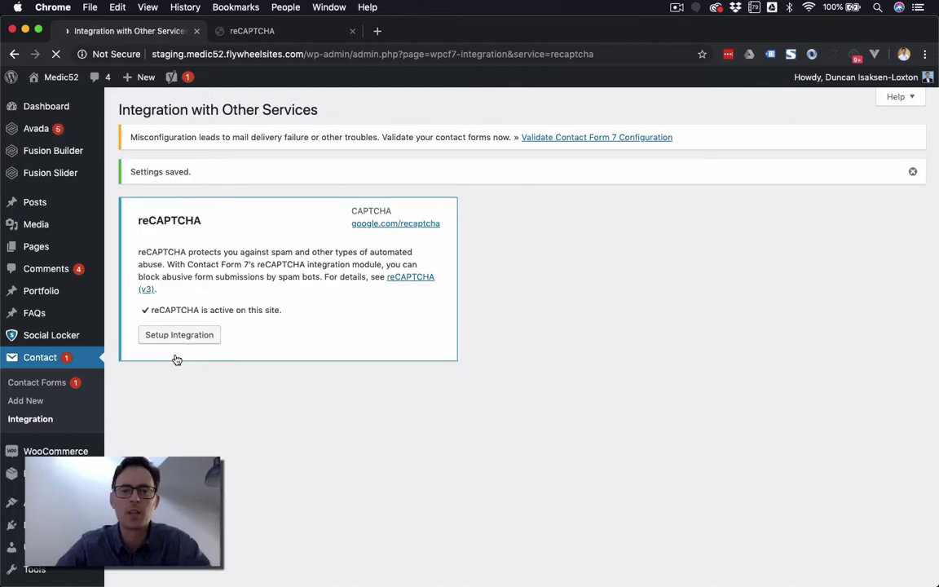
Step: Open the Medic52 public site in a new tab to see the reCAPTCHA badge
mouse_move(53, 75)
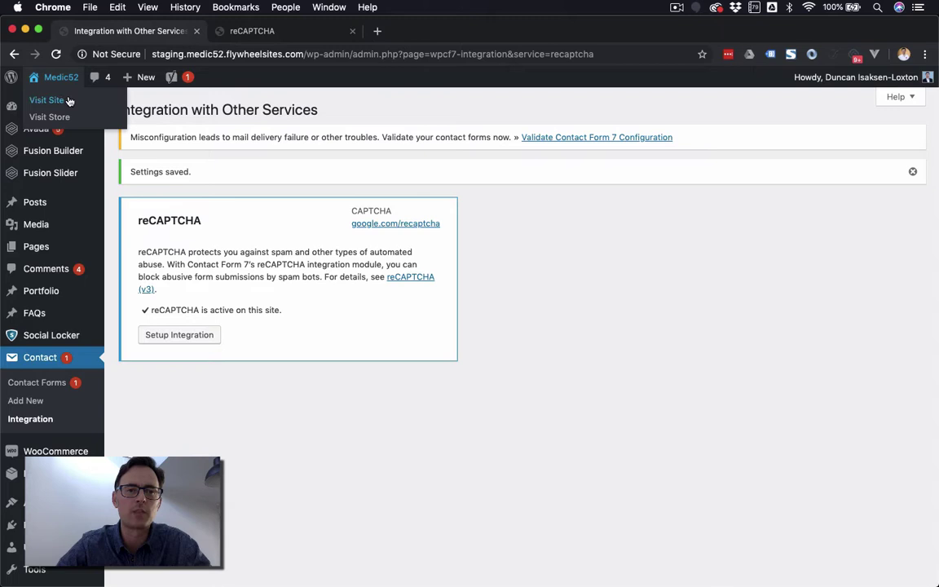
right_click(50, 99)
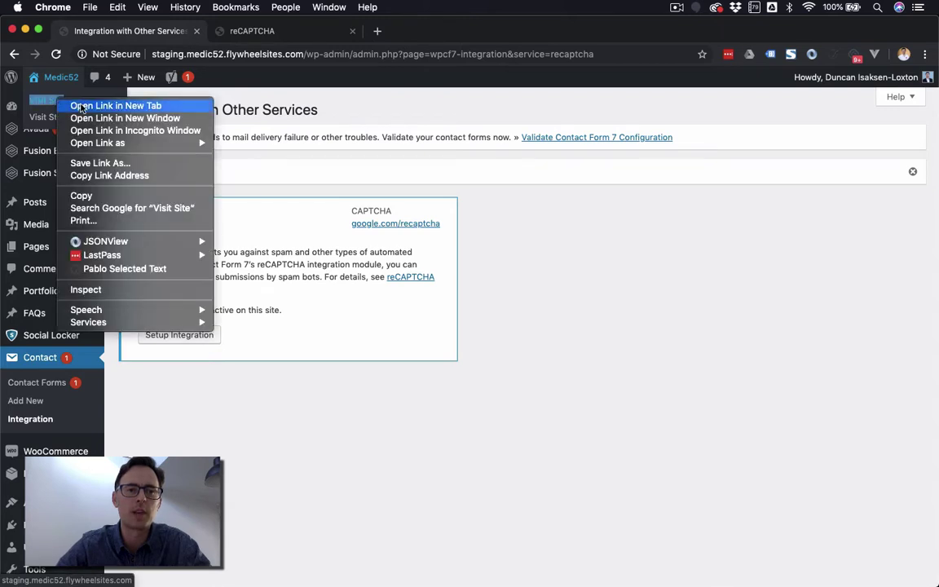
click(218, 58)
click(411, 31)
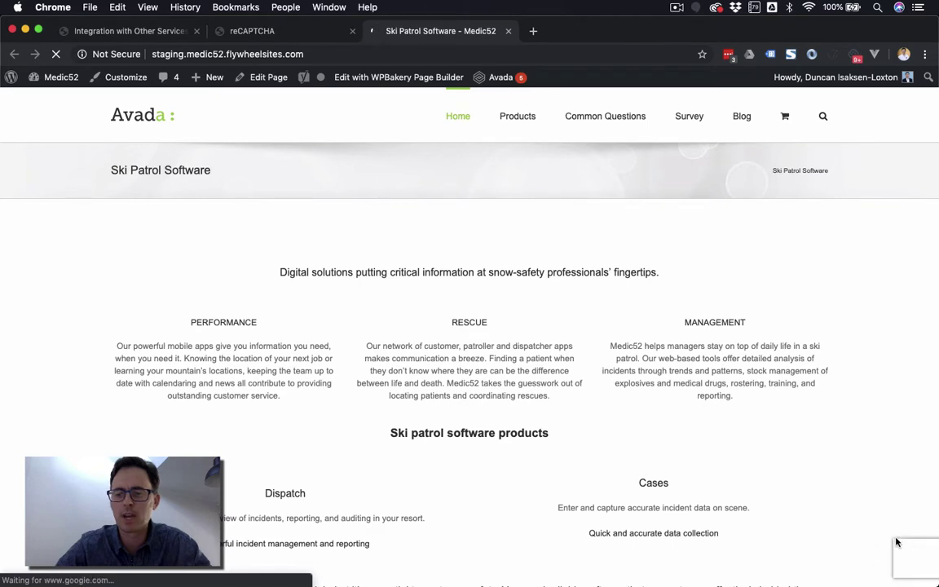
mouse_move(915, 573)
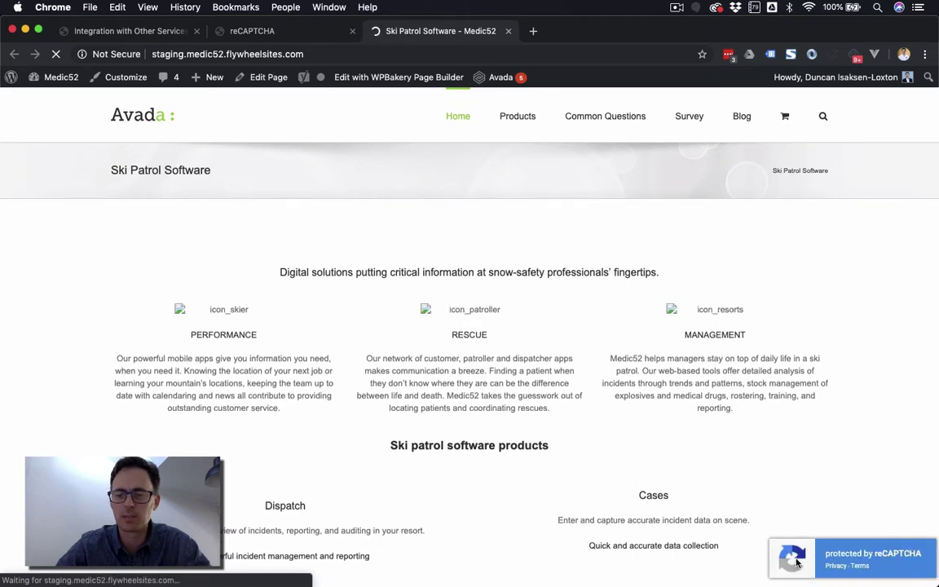